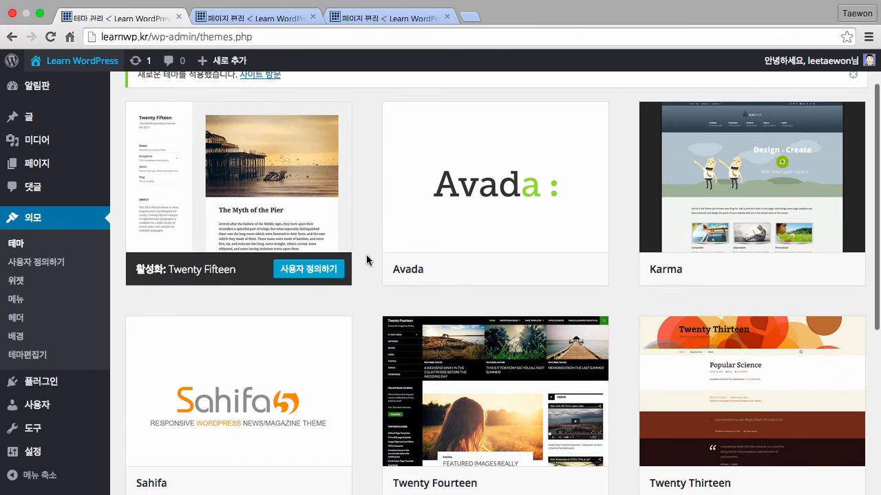
Activate the Sahifa theme and return to the open editor of the page 페이지 템플릿 테스트.
{"action": "mouse_move", "coordinate": [237, 377]}
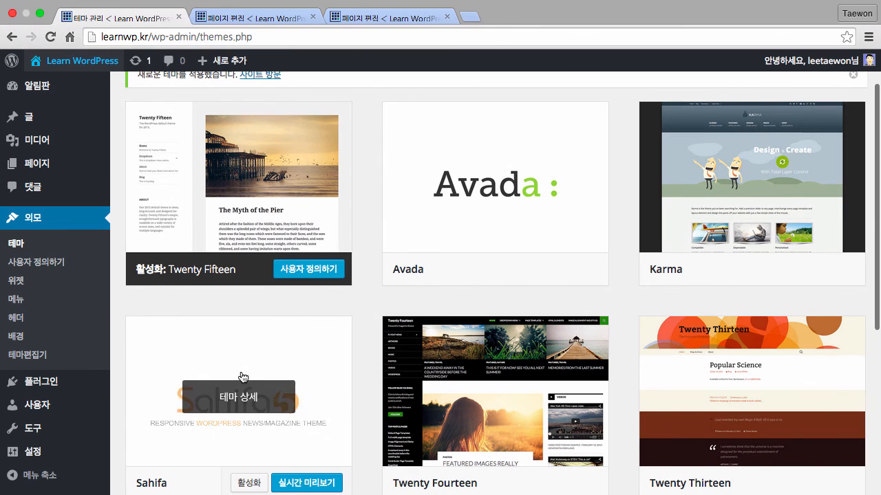
{"action": "left_click", "coordinate": [249, 483]}
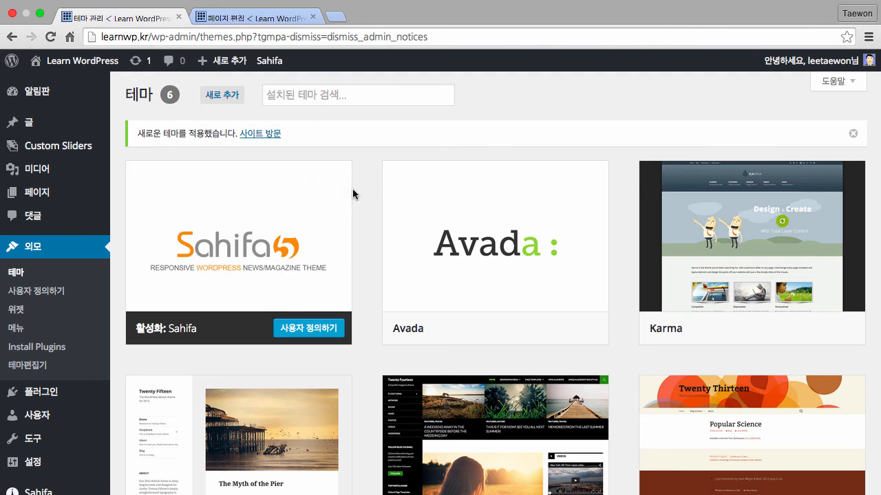
{"action": "left_click", "coordinate": [277, 20]}
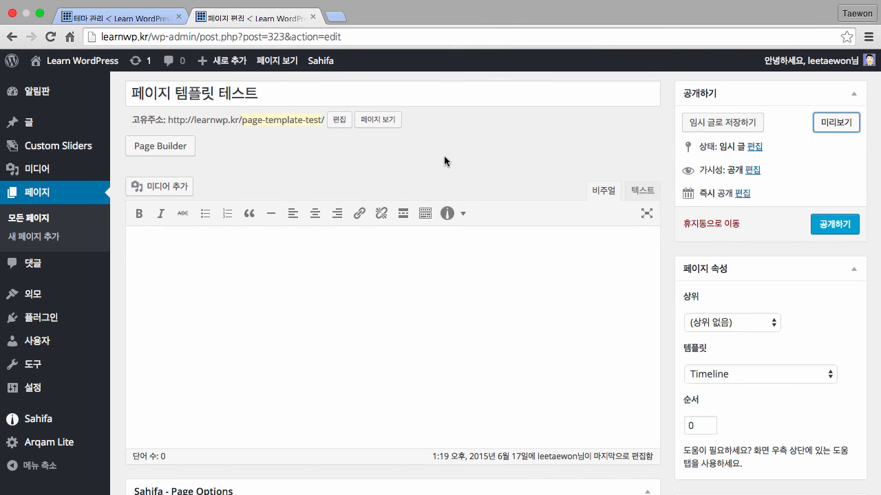
Set the page's template to Authors List in the page attributes.
{"action": "scroll", "coordinate": [444, 161], "scroll_direction": "up", "scroll_amount": 1}
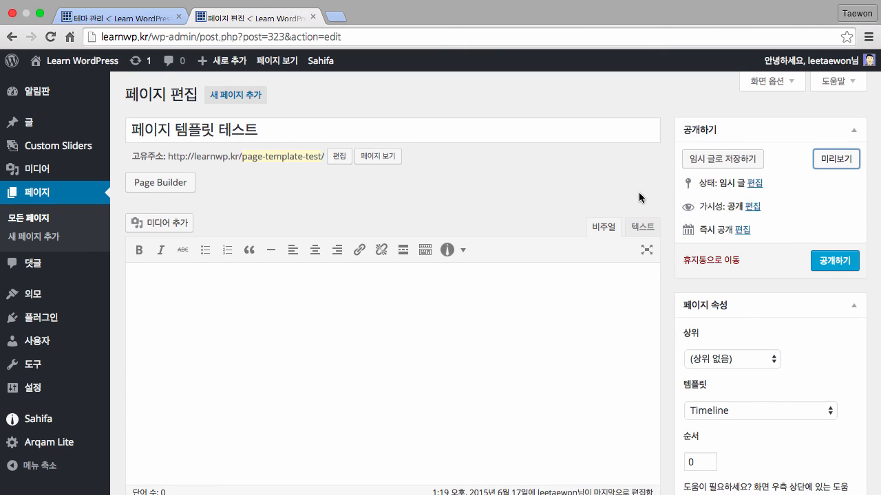
{"action": "scroll", "coordinate": [670, 275], "scroll_direction": "down", "scroll_amount": 1}
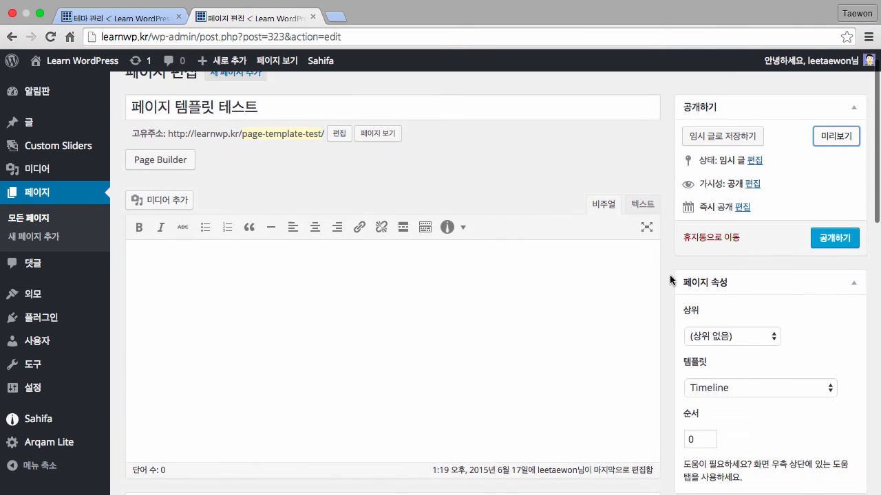
{"action": "left_click", "coordinate": [734, 358]}
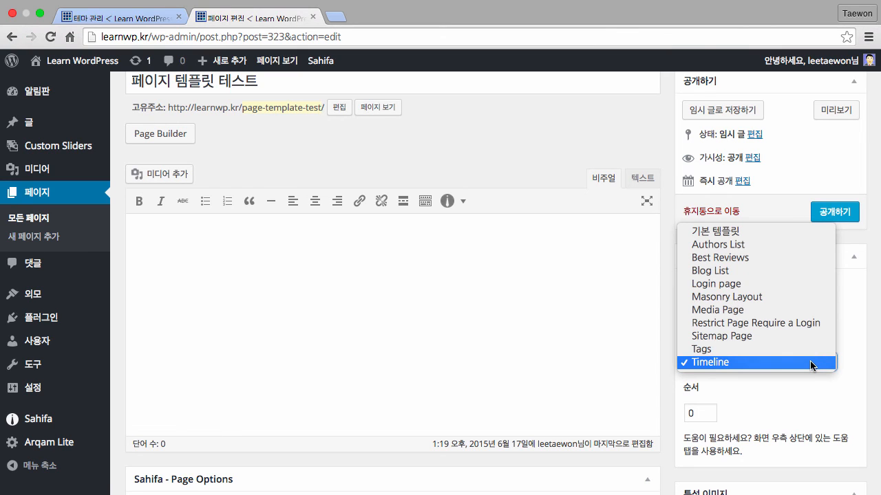
{"action": "left_click", "coordinate": [765, 246]}
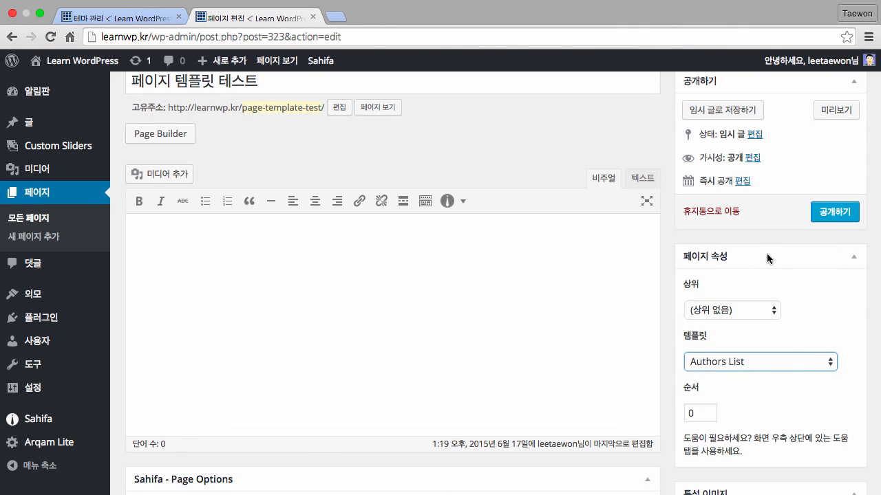
Preview the draft page with the Authors List template and look through its content.
{"action": "scroll", "coordinate": [789, 335], "scroll_direction": "up", "scroll_amount": 1}
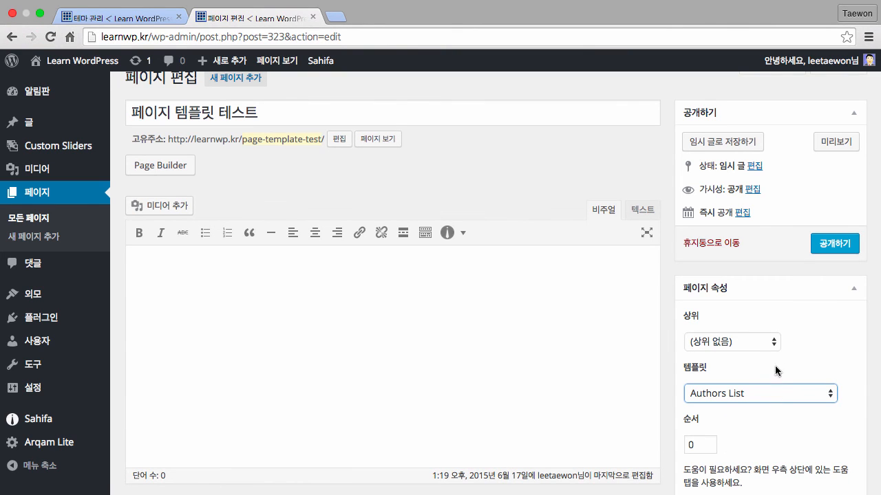
{"action": "left_click", "coordinate": [835, 143]}
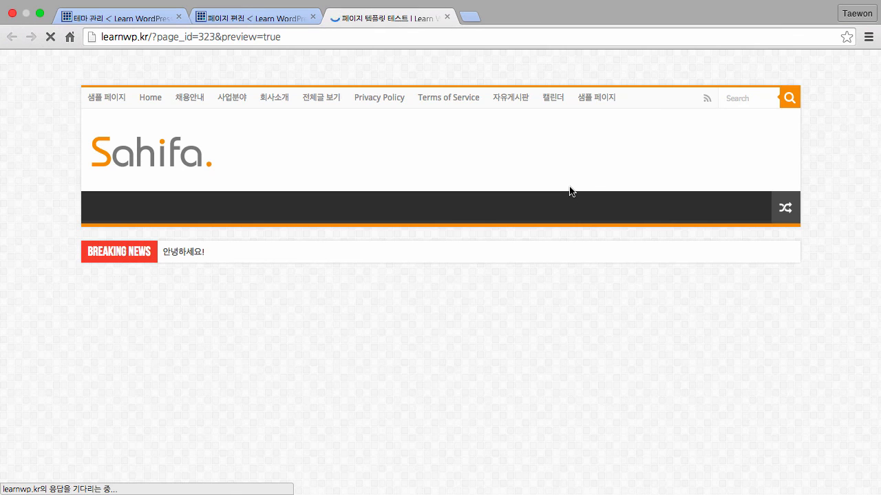
{"action": "scroll", "coordinate": [520, 315], "scroll_direction": "down", "scroll_amount": 5}
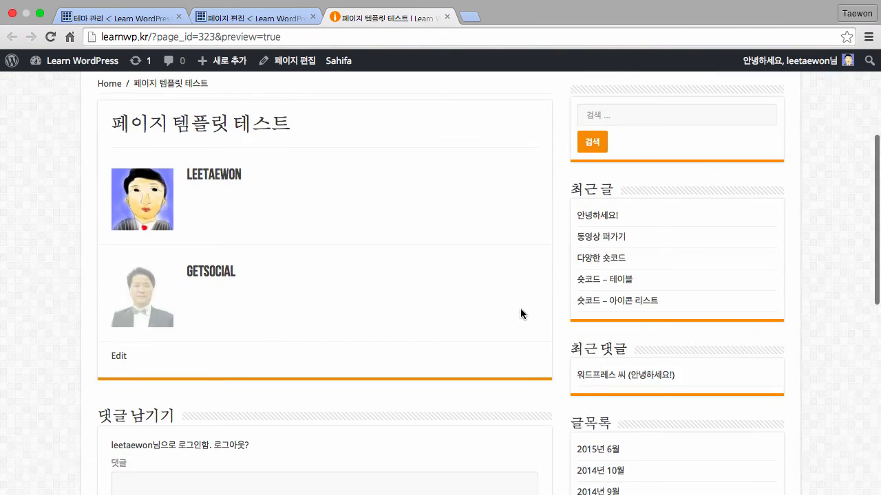
{"action": "scroll", "coordinate": [520, 315], "scroll_direction": "down", "scroll_amount": 3}
{"action": "scroll", "coordinate": [520, 315], "scroll_direction": "up", "scroll_amount": 3}
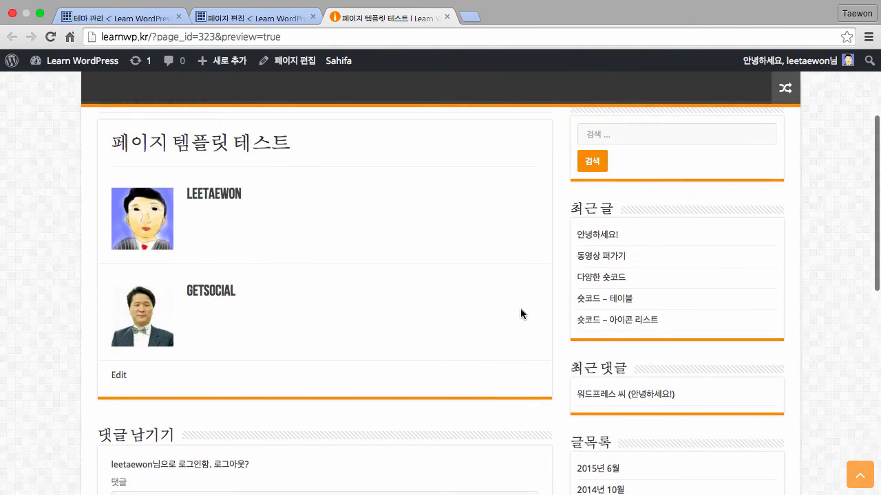
{"action": "scroll", "coordinate": [520, 315], "scroll_direction": "up", "scroll_amount": 2}
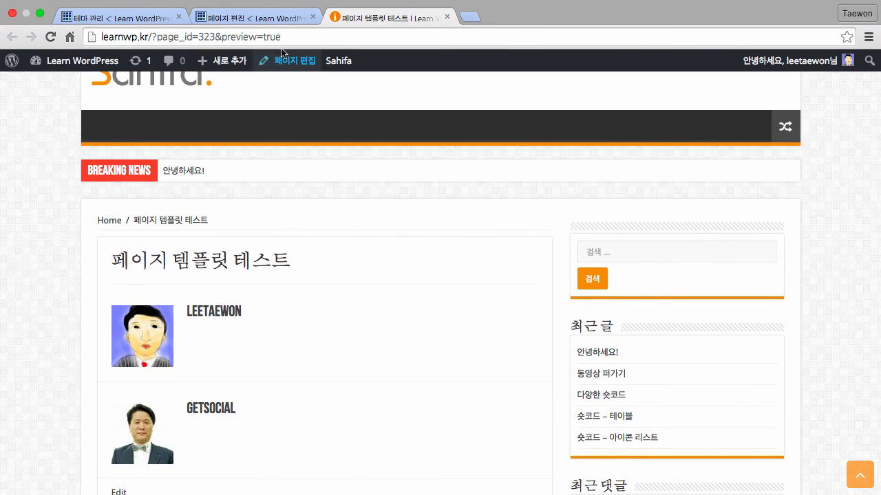
Return to the page editor and change the page's template to Login page.
{"action": "left_click", "coordinate": [268, 19]}
{"action": "left_click", "coordinate": [748, 393]}
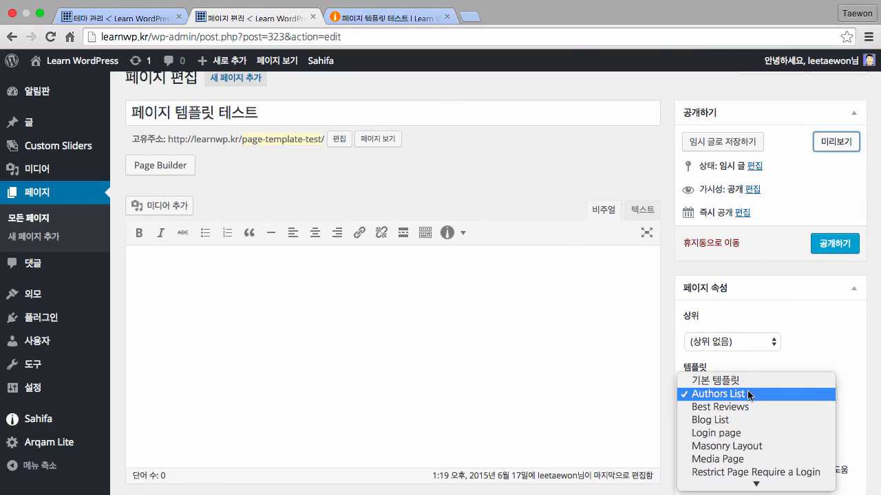
{"action": "scroll", "coordinate": [749, 394], "scroll_direction": "down", "scroll_amount": 2}
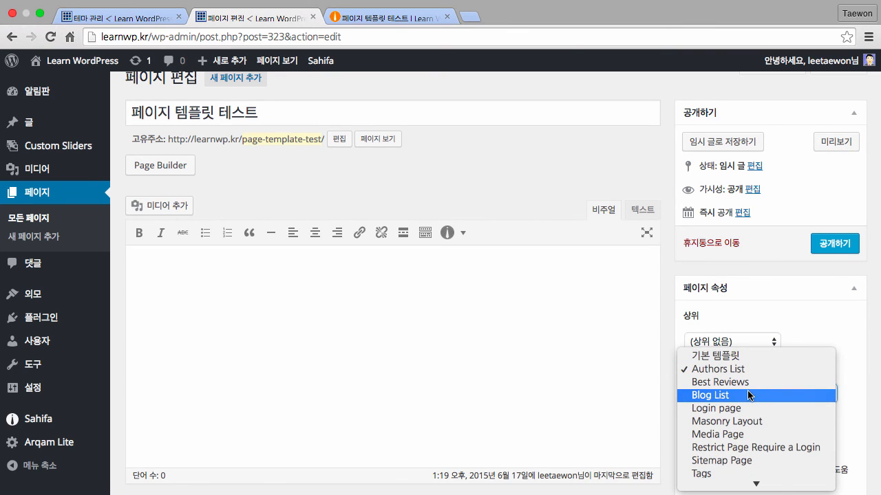
{"action": "left_click", "coordinate": [740, 409]}
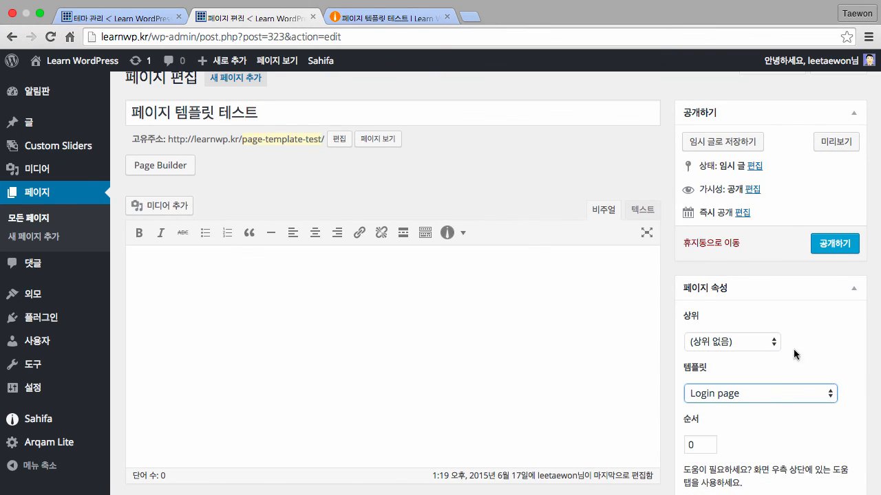
Preview the page with the Login page template and examine its layout.
{"action": "left_click", "coordinate": [840, 143]}
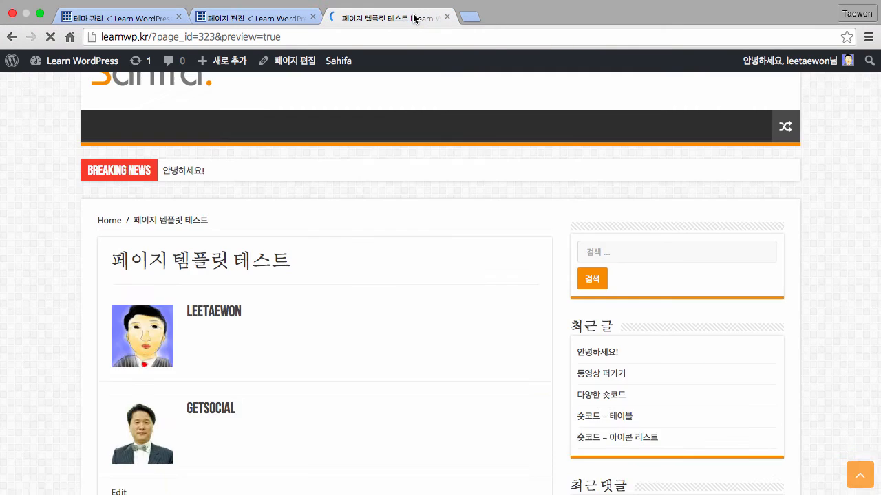
{"action": "left_click", "coordinate": [415, 17]}
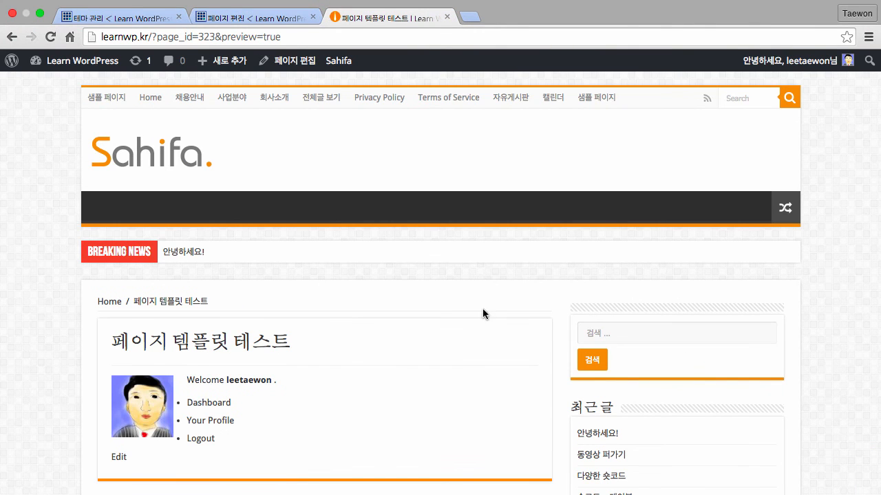
{"action": "scroll", "coordinate": [487, 338], "scroll_direction": "down", "scroll_amount": 5}
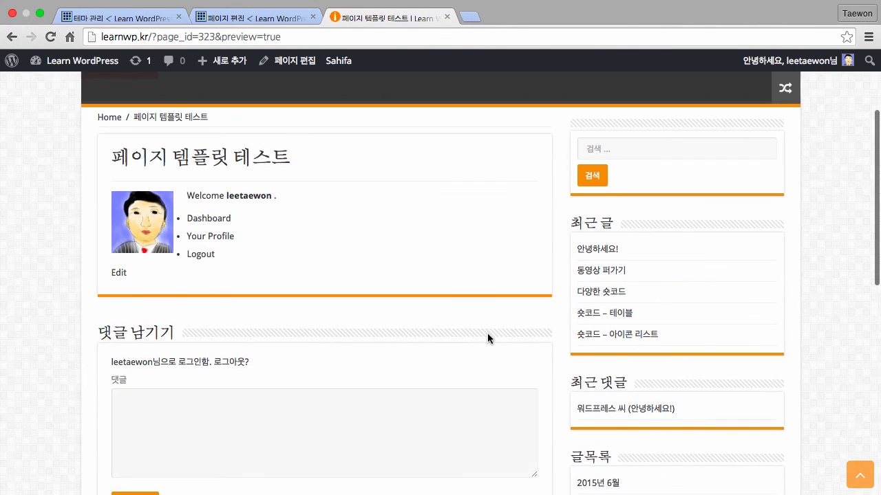
{"action": "scroll", "coordinate": [487, 333], "scroll_direction": "up", "scroll_amount": 3}
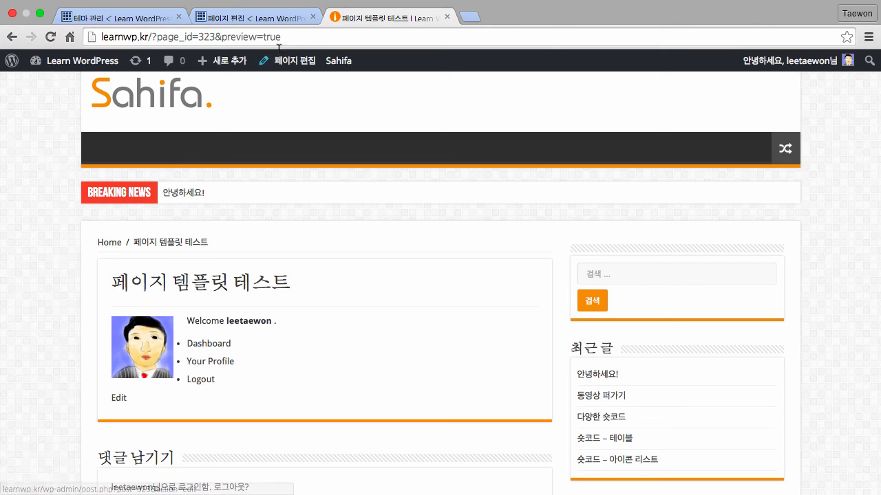
Go back to the page editor and switch the page's template to Sitemap Page.
{"action": "left_click", "coordinate": [265, 18]}
{"action": "left_click", "coordinate": [754, 394]}
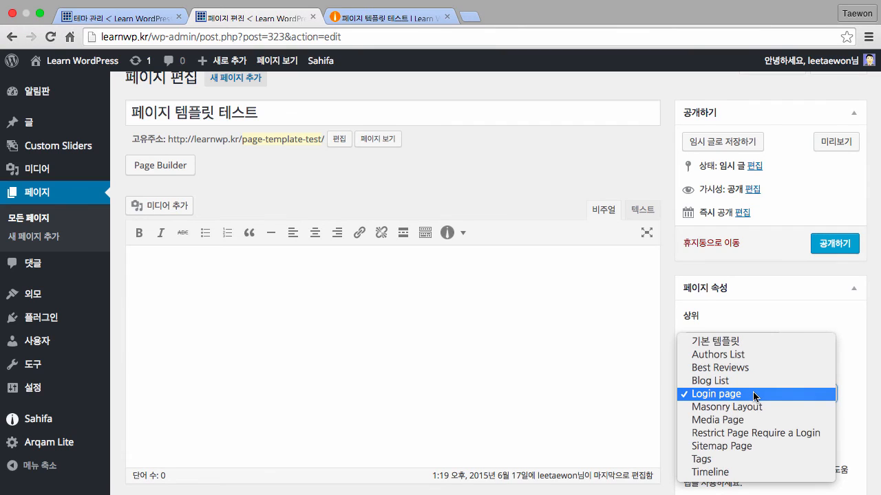
{"action": "left_click", "coordinate": [776, 447]}
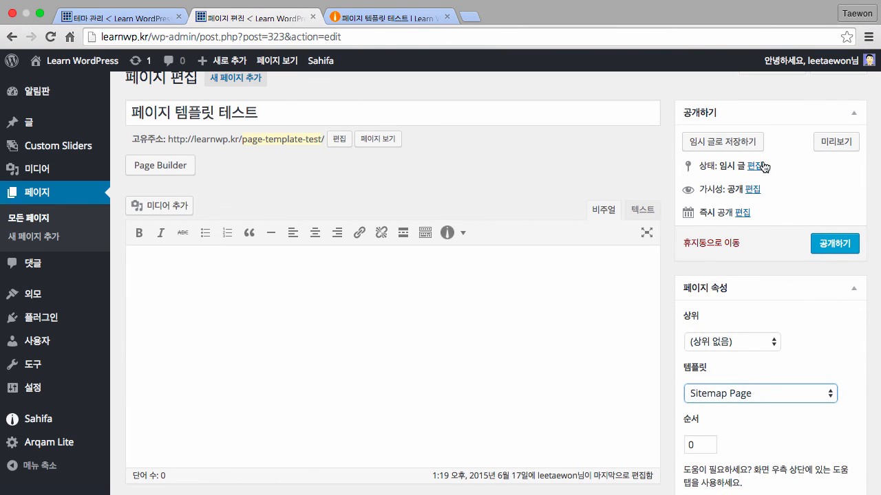
Preview the page with the Sitemap Page template and review its lists of pages, categories, tags and authors.
{"action": "left_click", "coordinate": [834, 143]}
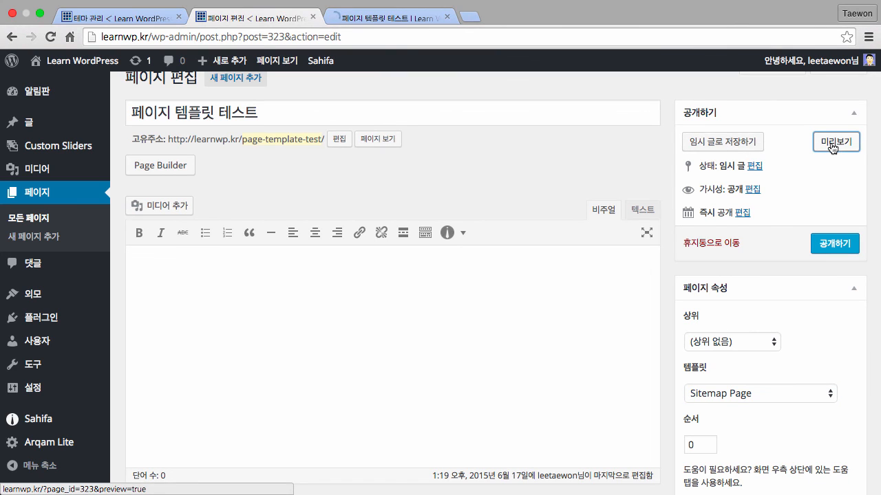
{"action": "left_click", "coordinate": [412, 18]}
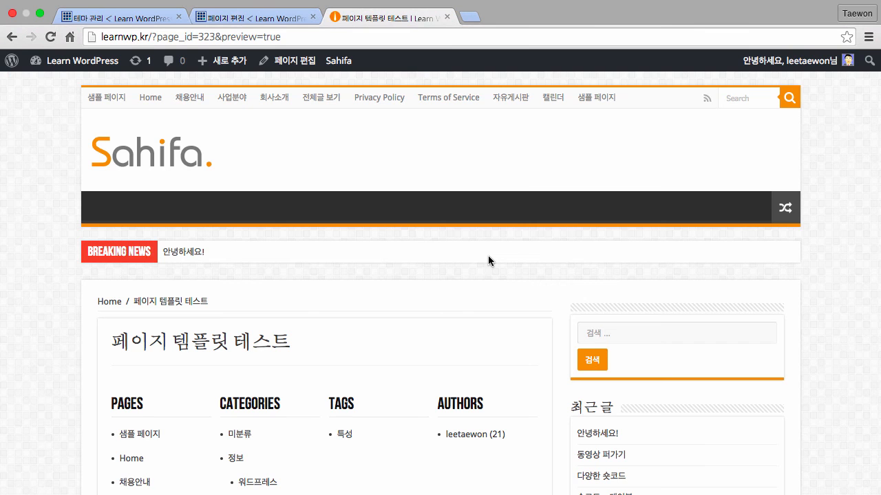
{"action": "scroll", "coordinate": [488, 256], "scroll_direction": "down", "scroll_amount": 5}
{"action": "scroll", "coordinate": [487, 260], "scroll_direction": "down", "scroll_amount": 2}
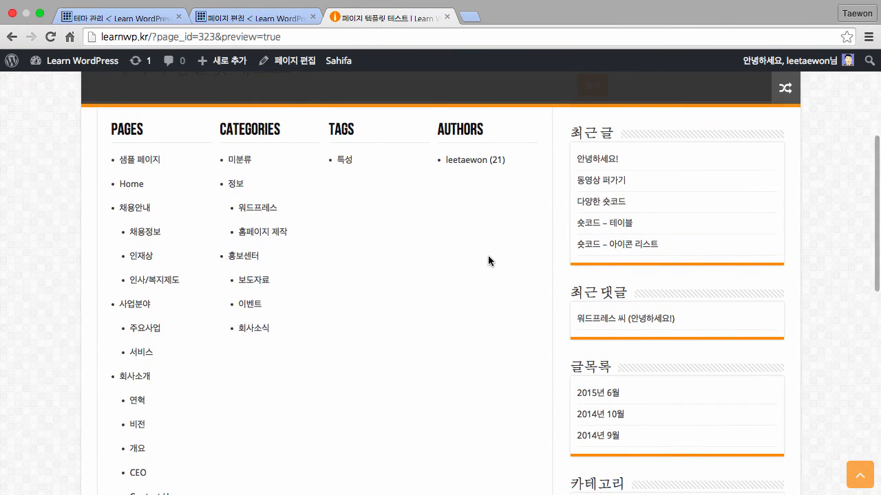
{"action": "scroll", "coordinate": [489, 260], "scroll_direction": "down", "scroll_amount": 10}
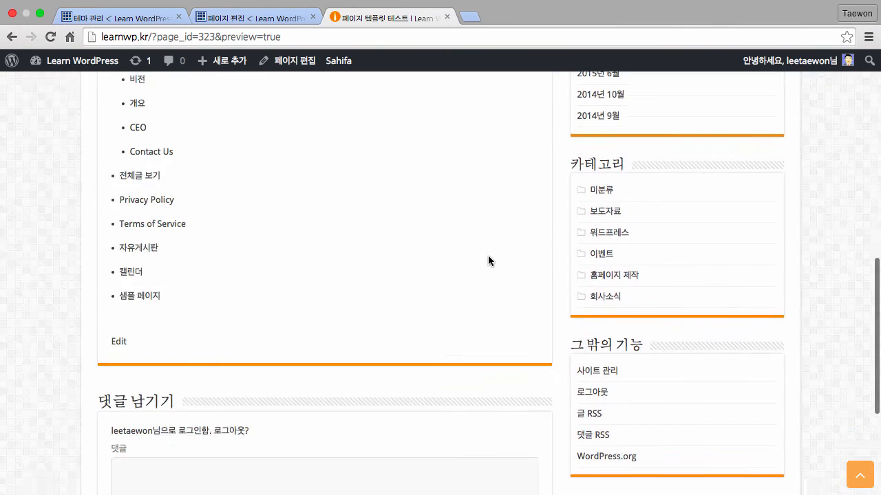
{"action": "scroll", "coordinate": [488, 256], "scroll_direction": "up", "scroll_amount": 5}
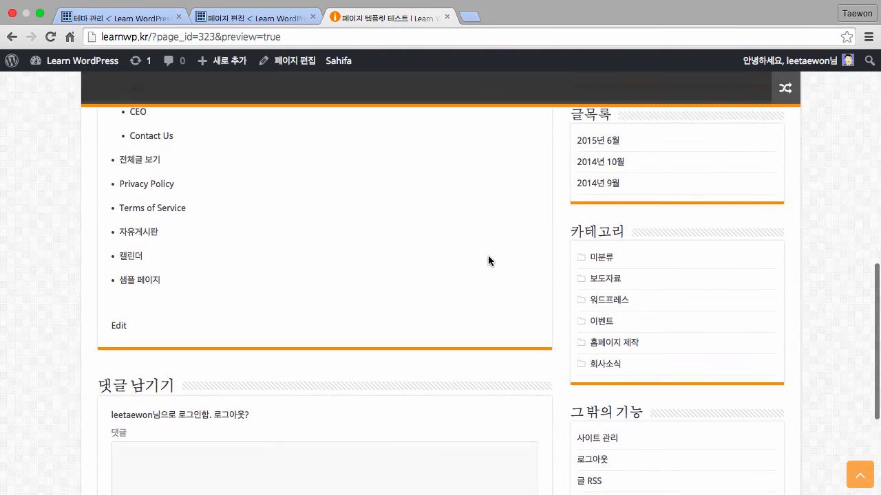
{"action": "scroll", "coordinate": [488, 260], "scroll_direction": "up", "scroll_amount": 4}
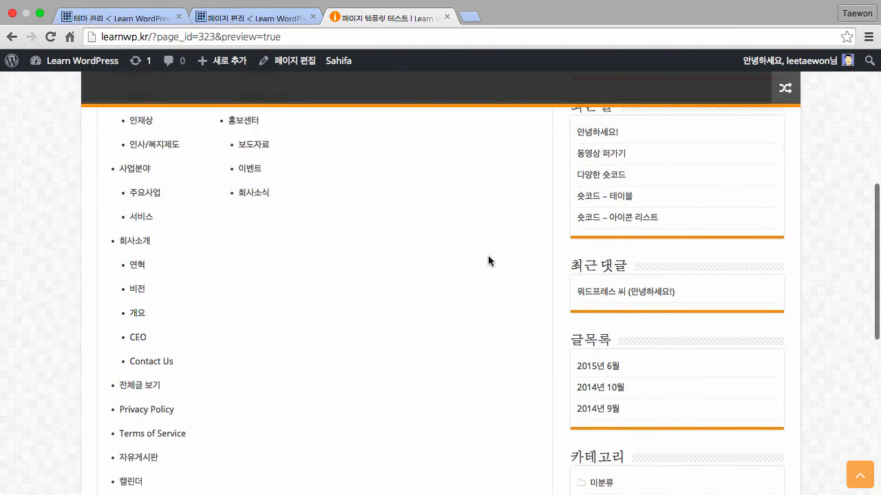
{"action": "scroll", "coordinate": [488, 260], "scroll_direction": "up", "scroll_amount": 8}
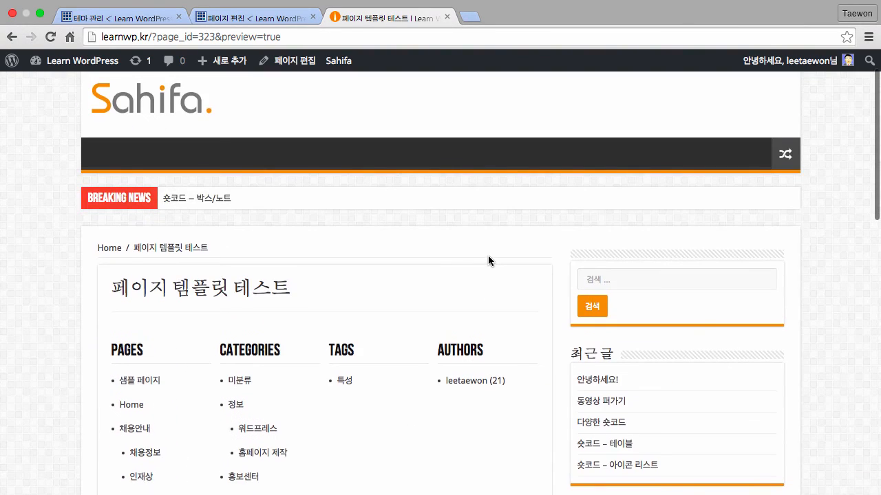
Go back to the page editor and set the page's template to Timeline.
{"action": "left_click", "coordinate": [255, 13]}
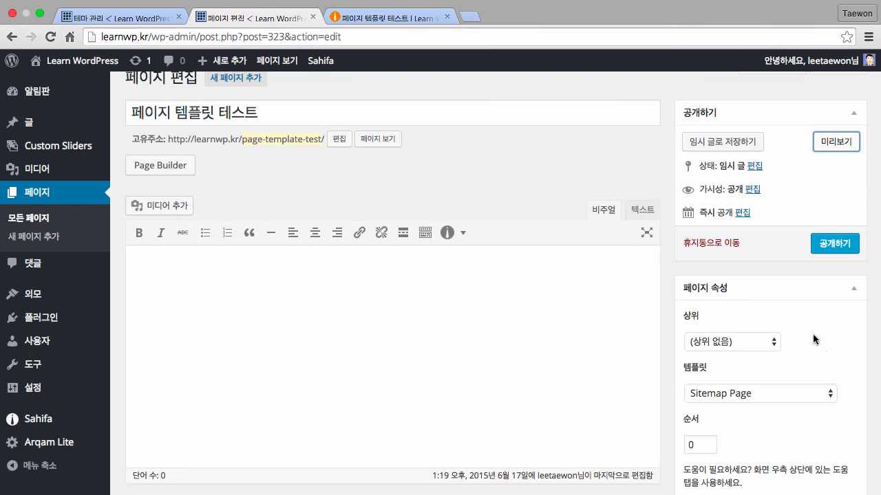
{"action": "left_click", "coordinate": [807, 394]}
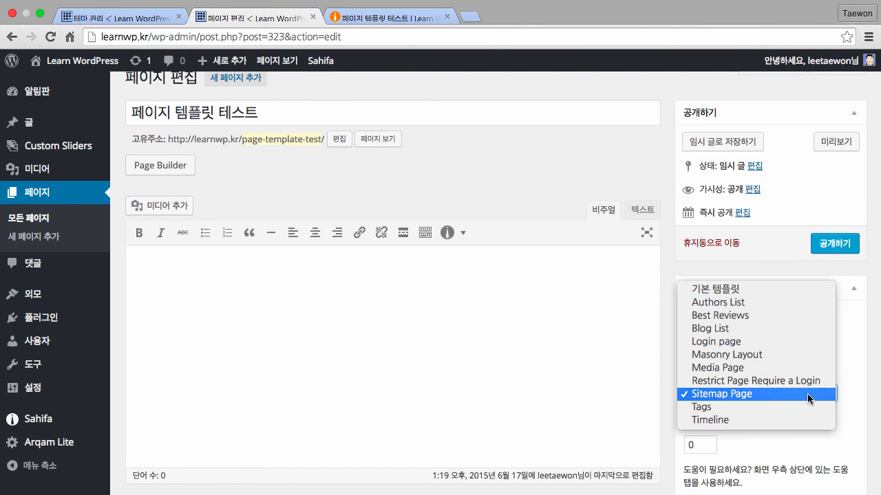
{"action": "left_click", "coordinate": [759, 420]}
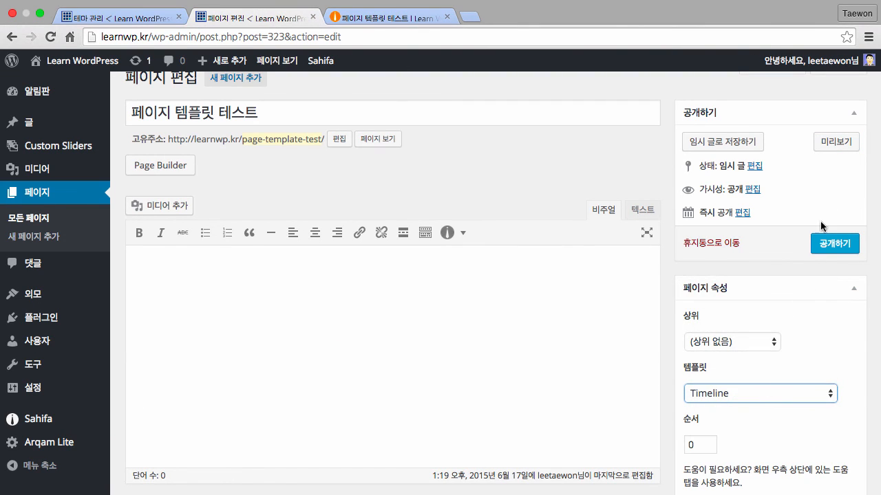
Preview the page with the Timeline template and look through the dated posts.
{"action": "left_click", "coordinate": [837, 142]}
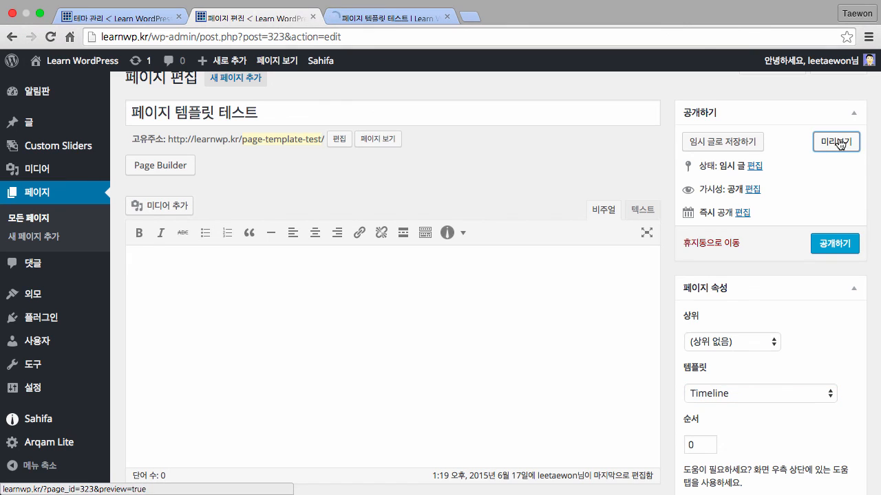
{"action": "left_click", "coordinate": [393, 18]}
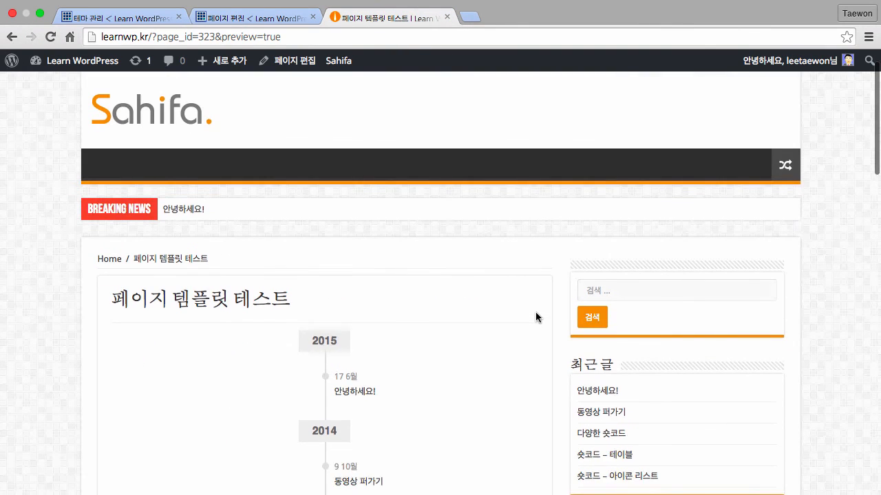
{"action": "scroll", "coordinate": [536, 314], "scroll_direction": "down", "scroll_amount": 5}
{"action": "scroll", "coordinate": [536, 313], "scroll_direction": "down", "scroll_amount": 6}
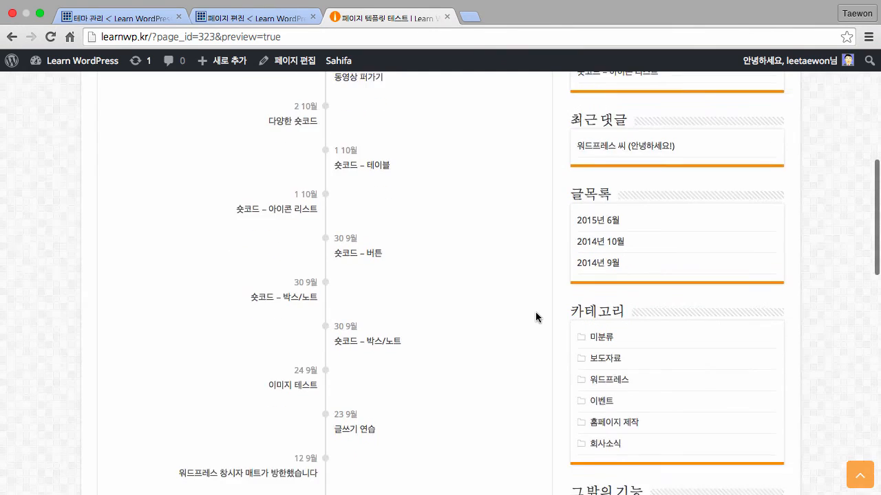
{"action": "scroll", "coordinate": [535, 317], "scroll_direction": "down", "scroll_amount": 3}
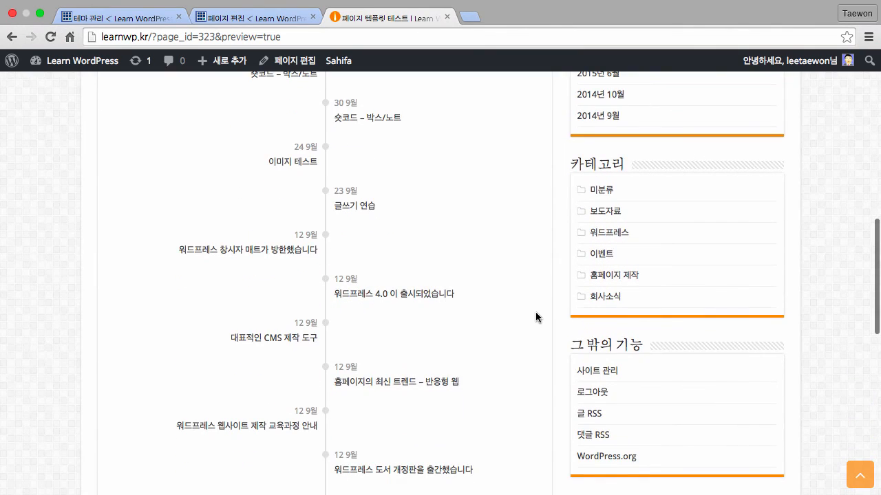
Return to the theme management page and activate the Karma theme.
{"action": "scroll", "coordinate": [536, 317], "scroll_direction": "up", "scroll_amount": 7}
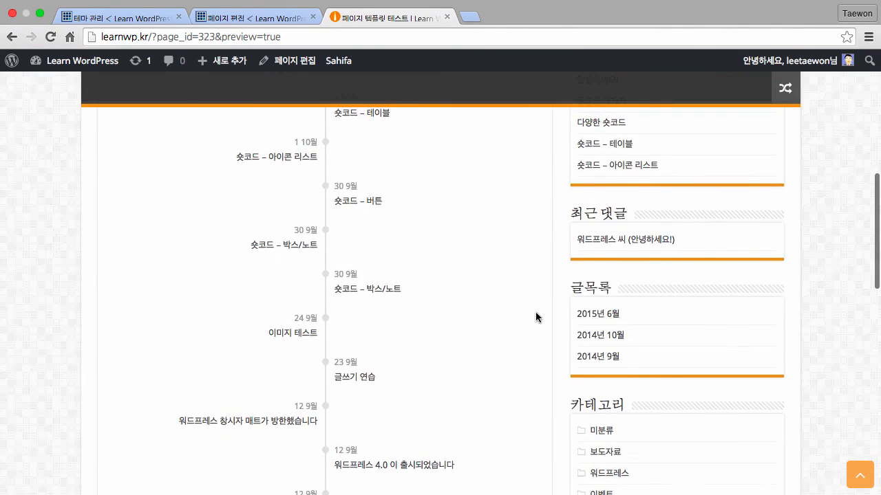
{"action": "scroll", "coordinate": [536, 317], "scroll_direction": "up", "scroll_amount": 8}
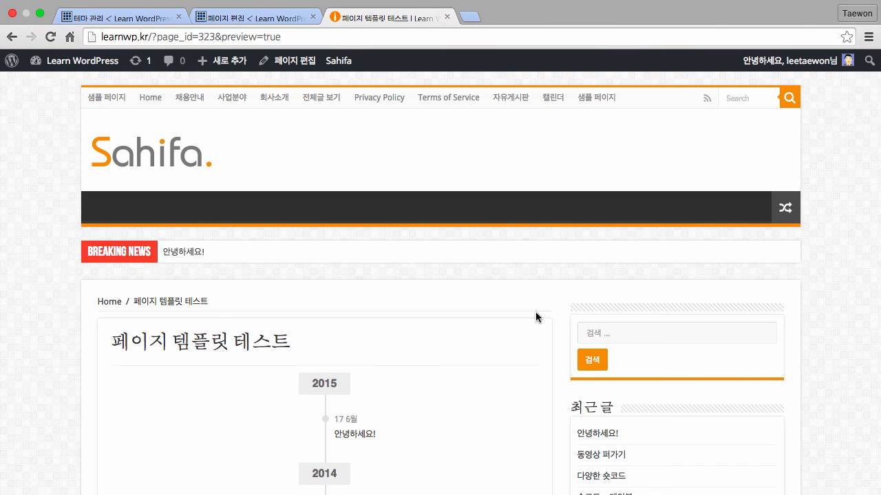
{"action": "key", "text": "super+1"}
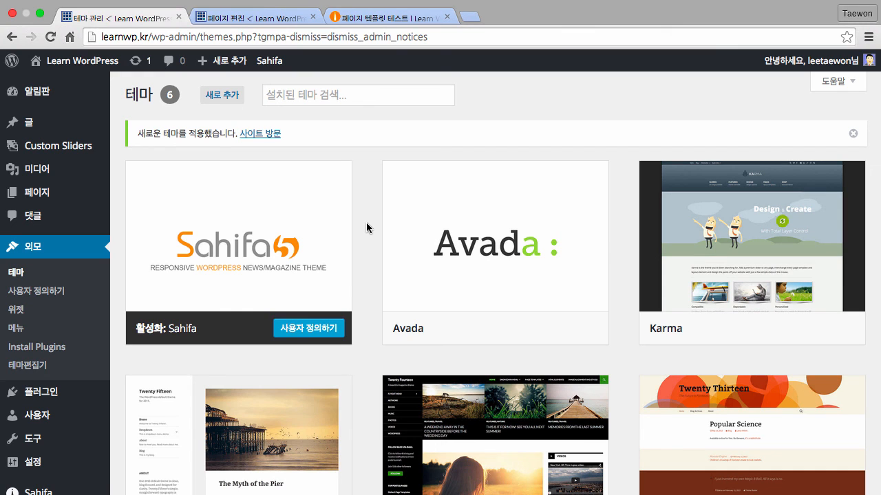
{"action": "mouse_move", "coordinate": [689, 261]}
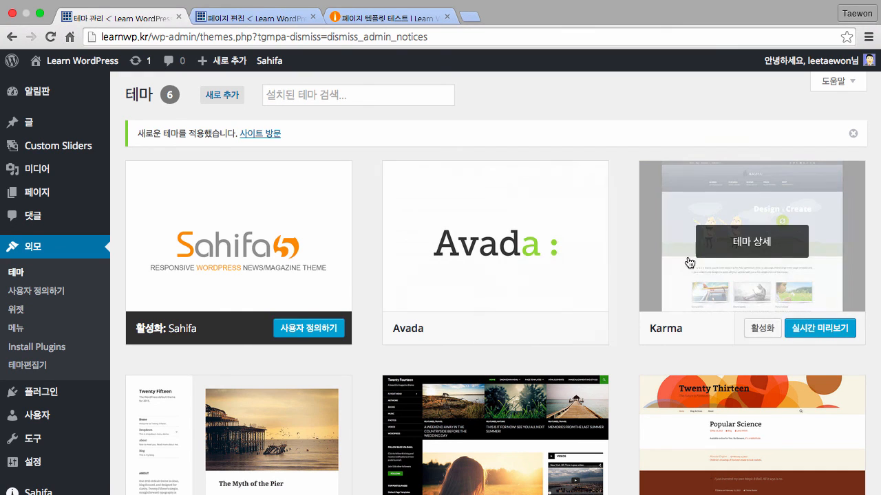
{"action": "left_click", "coordinate": [765, 329]}
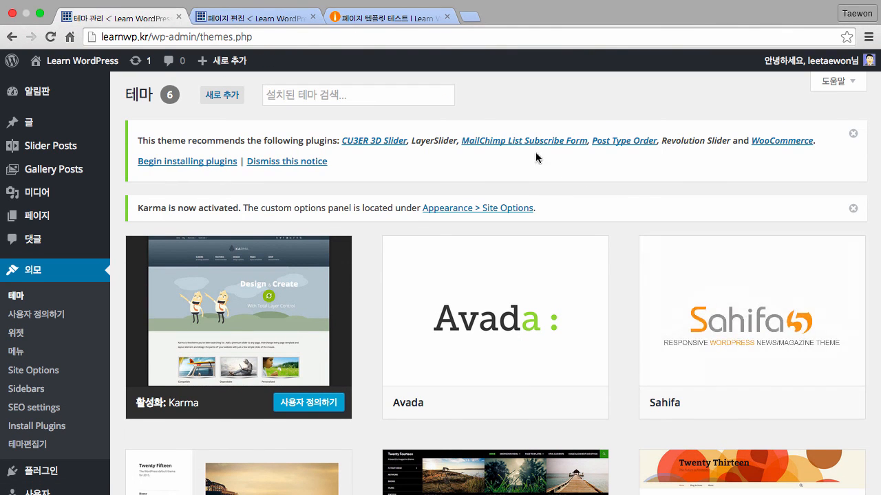
Reload the test page's editor under the Karma theme and examine the list of available page templates.
{"action": "left_click", "coordinate": [265, 20]}
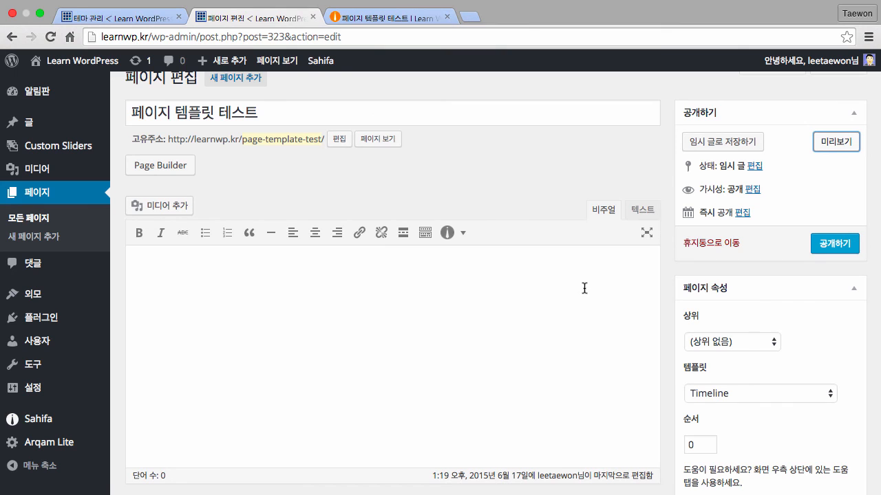
{"action": "key", "text": "super+r"}
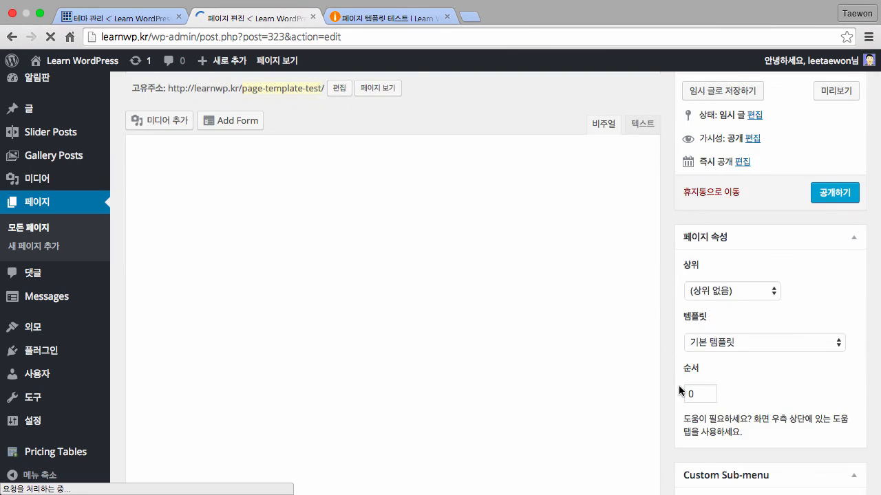
{"action": "scroll", "coordinate": [600, 399], "scroll_direction": "down", "scroll_amount": 3}
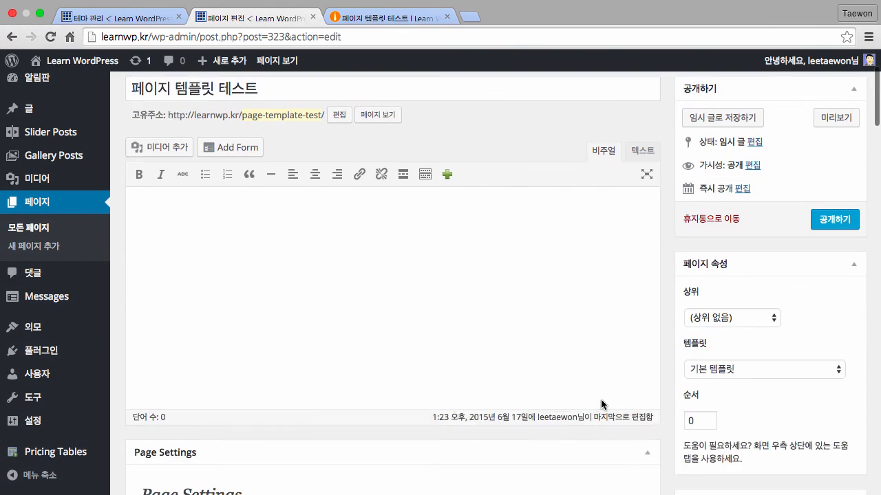
{"action": "left_click", "coordinate": [834, 369]}
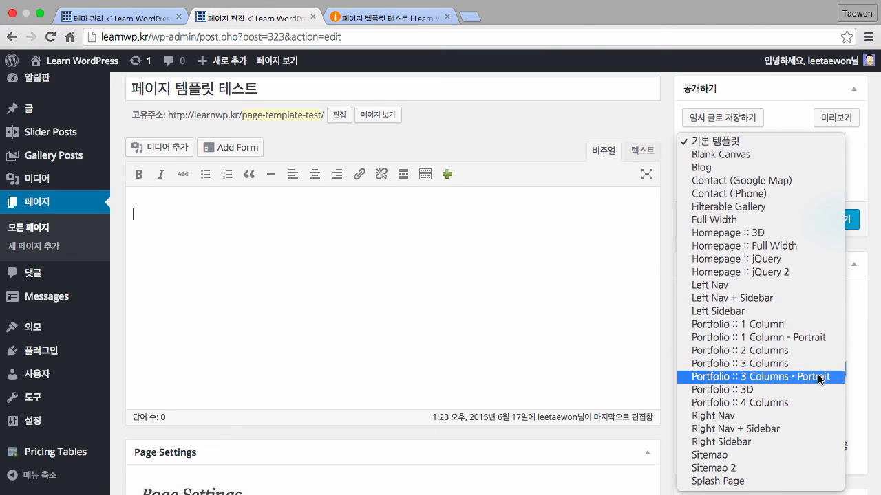
{"action": "left_click", "coordinate": [534, 118]}
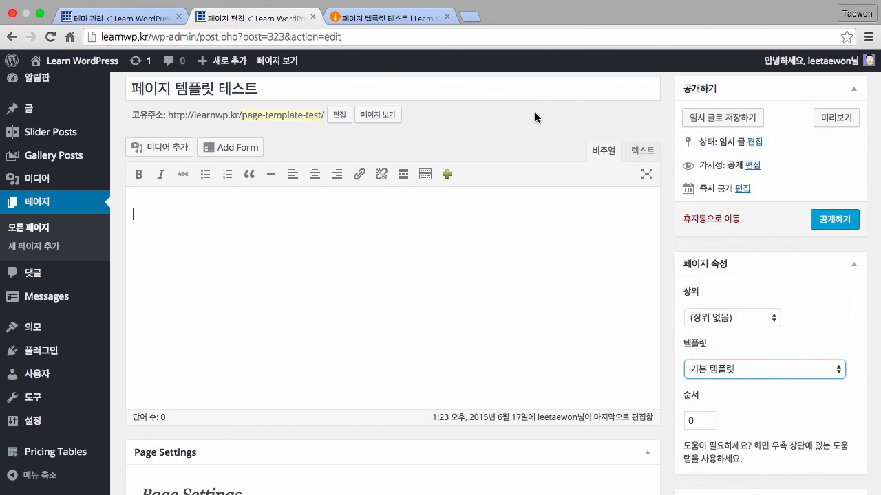
Activate the Avada theme and open the list of page templates in the test page's reloaded editor.
{"action": "left_click", "coordinate": [131, 17]}
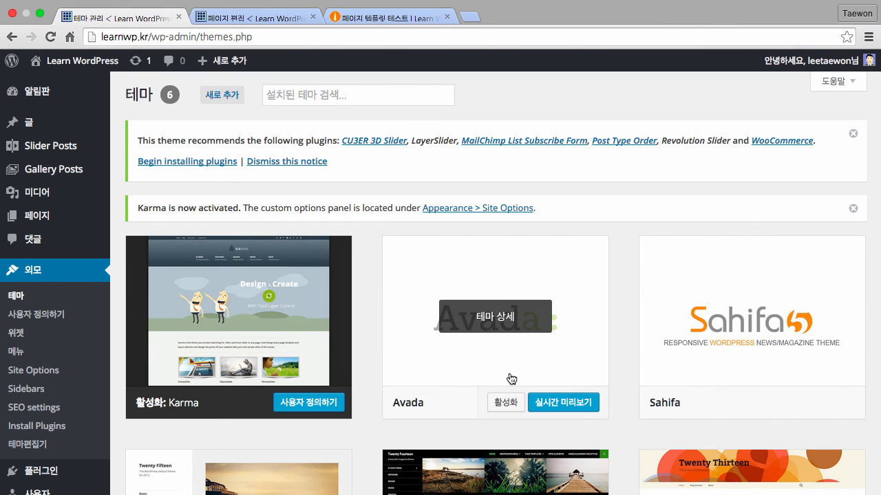
{"action": "left_click", "coordinate": [505, 404]}
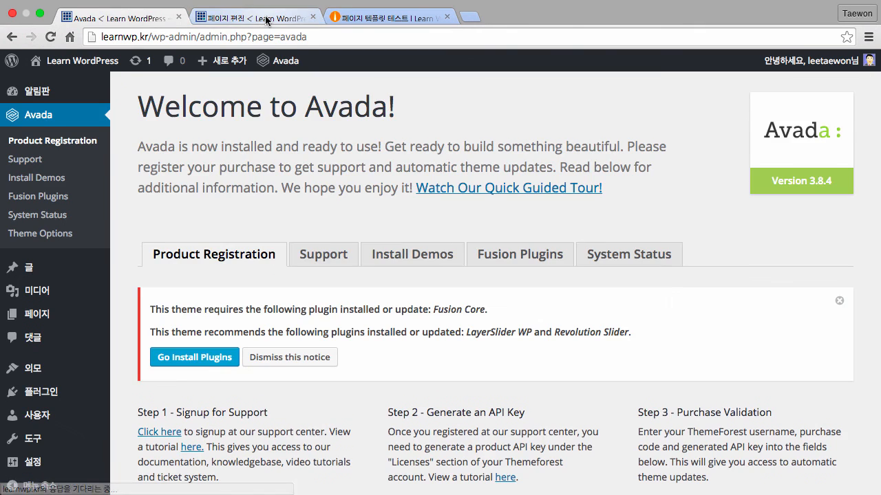
{"action": "left_click", "coordinate": [266, 18]}
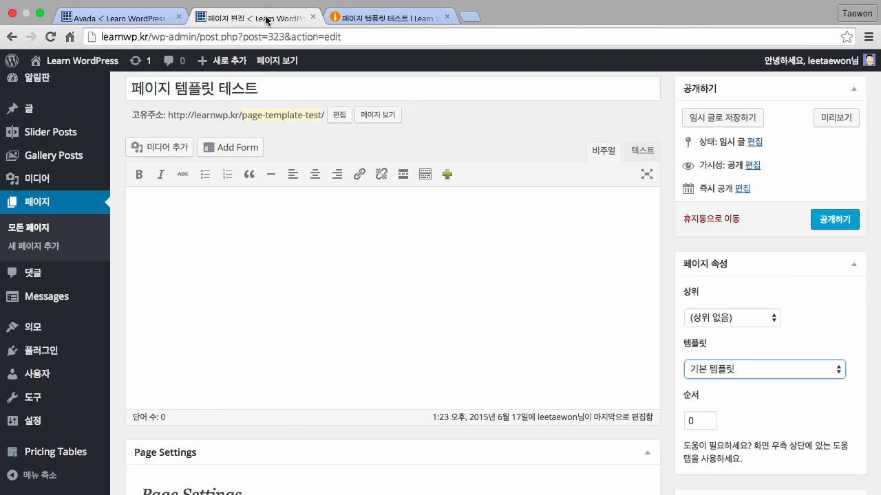
{"action": "key", "text": "super+r"}
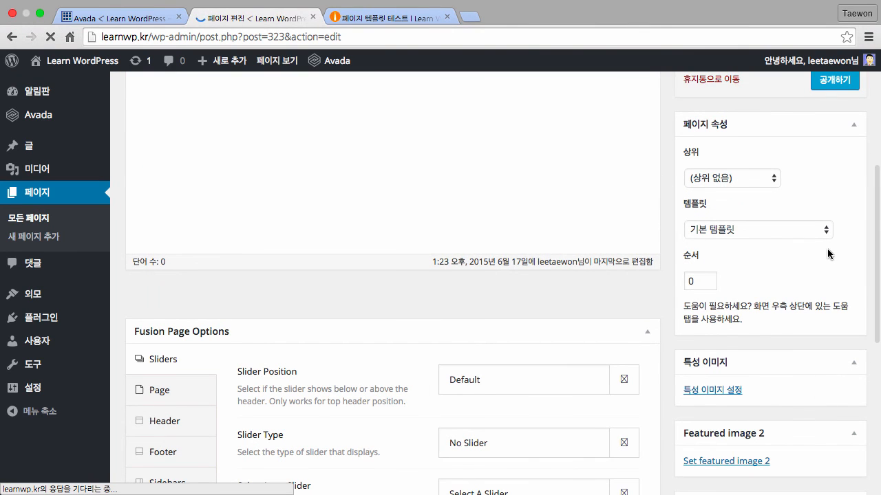
{"action": "left_click", "coordinate": [824, 231]}
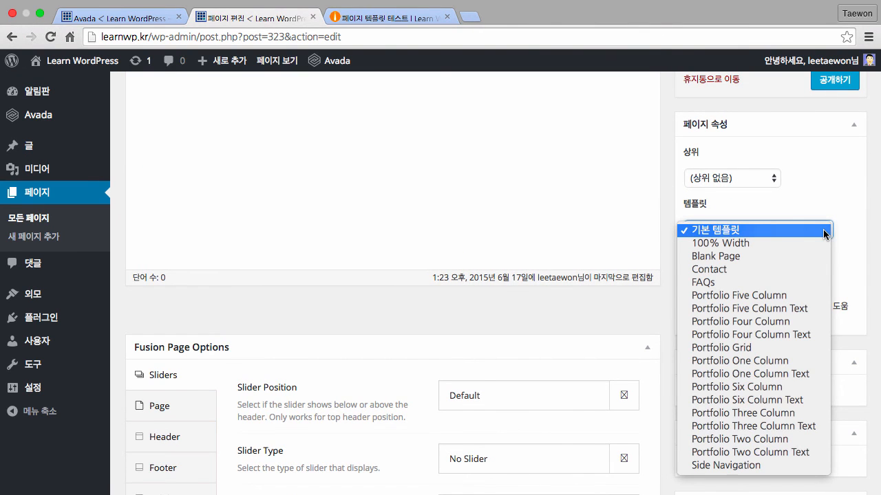